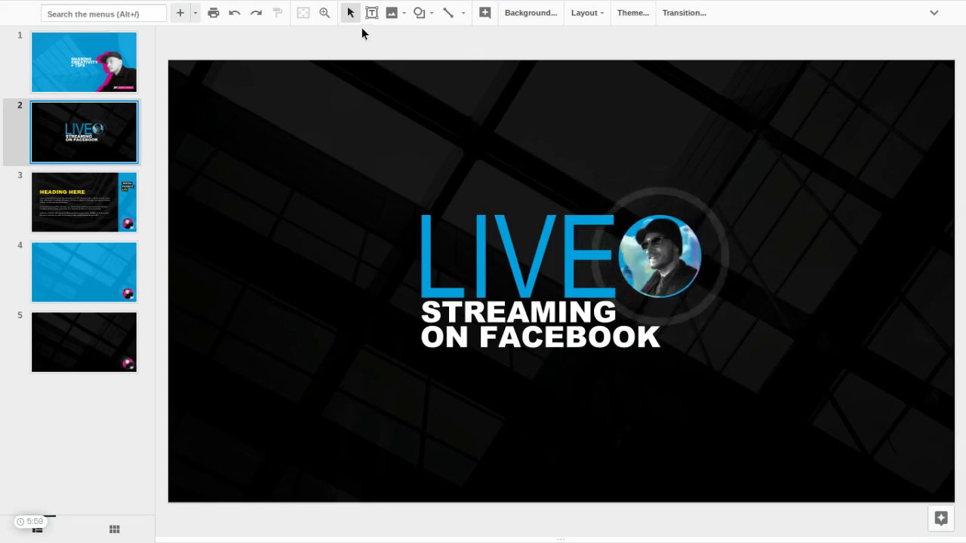
Zoom in on the LIVE logo and select its circular portrait photo
left_click(323, 14)
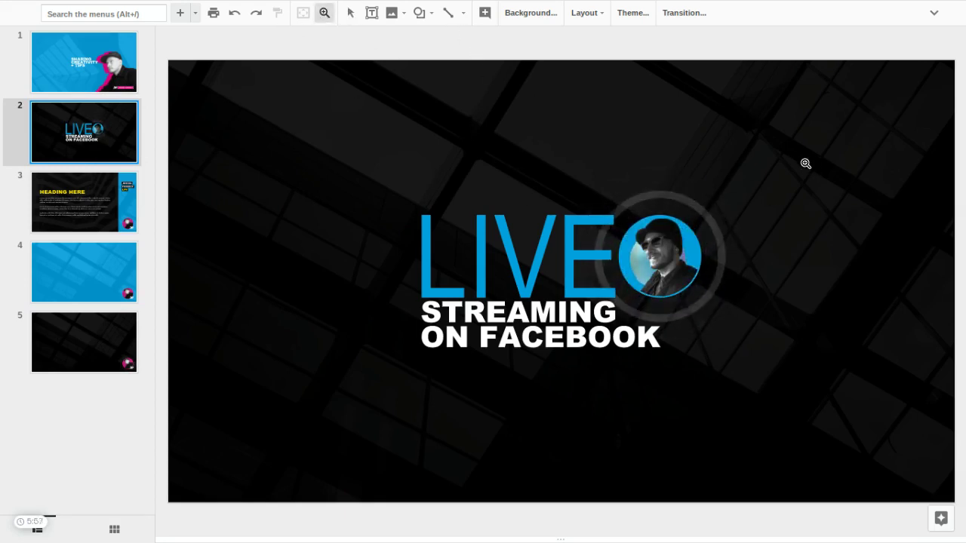
left_click_drag(793, 167, 519, 404)
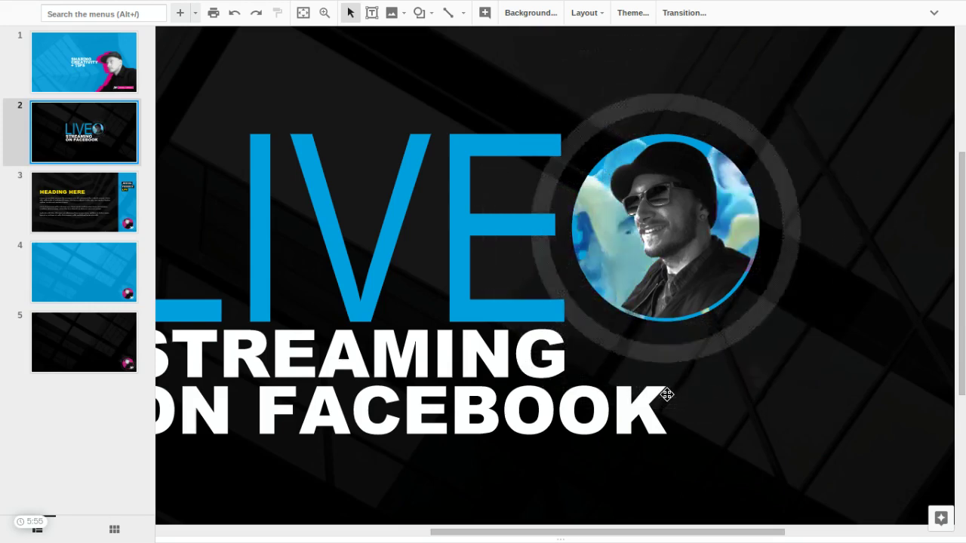
scroll(549, 390, "right", 1)
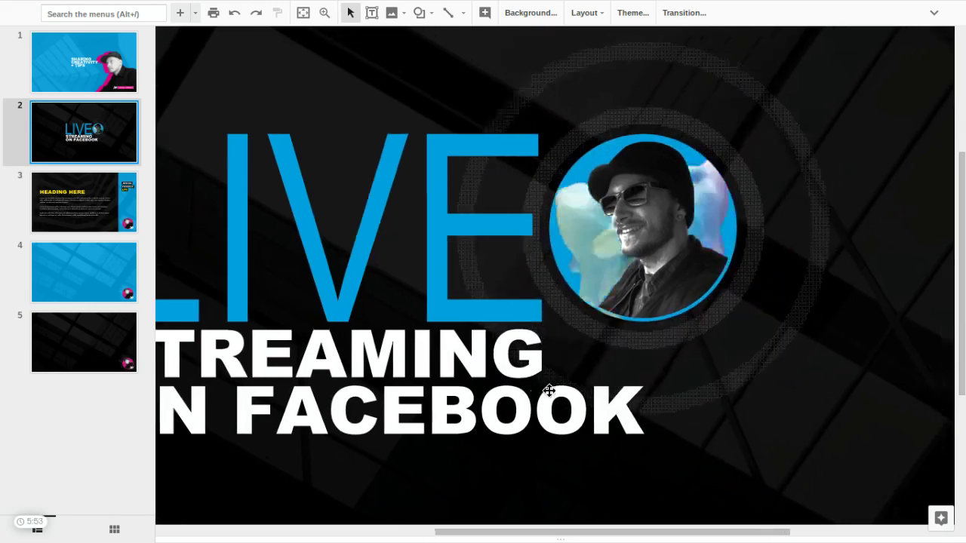
scroll(549, 390, "right", 2)
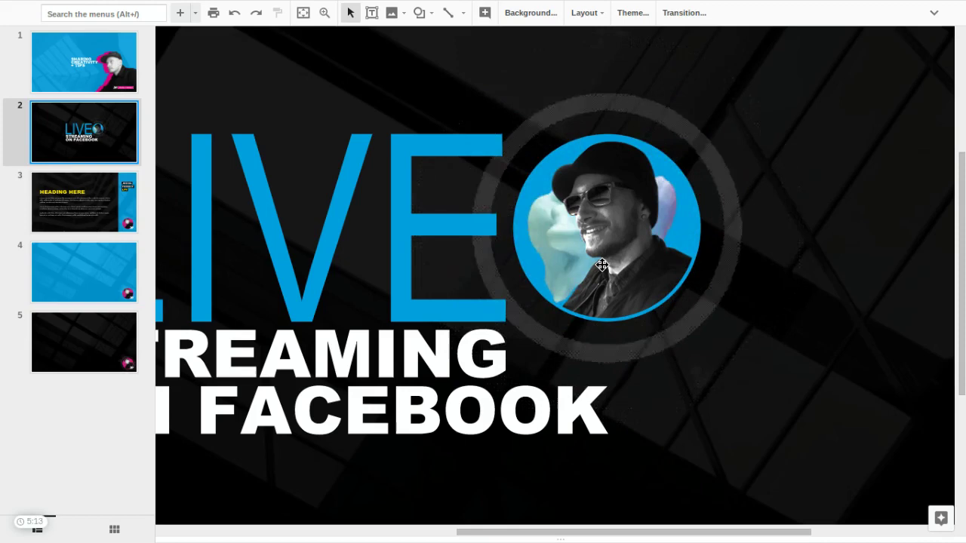
left_click(602, 264)
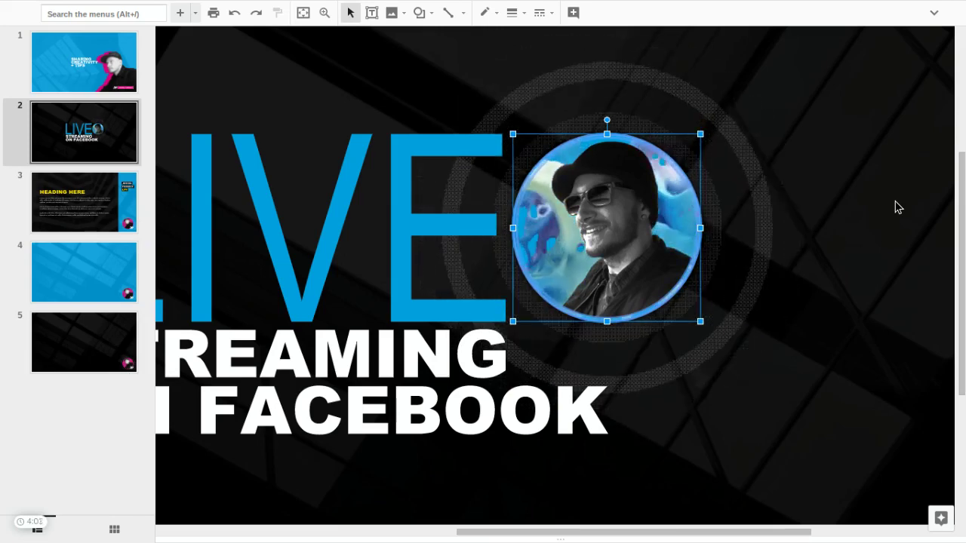
Drag the circular portrait from beside LIVE to the slide's top right, exposing the GIF underneath
left_click(867, 101)
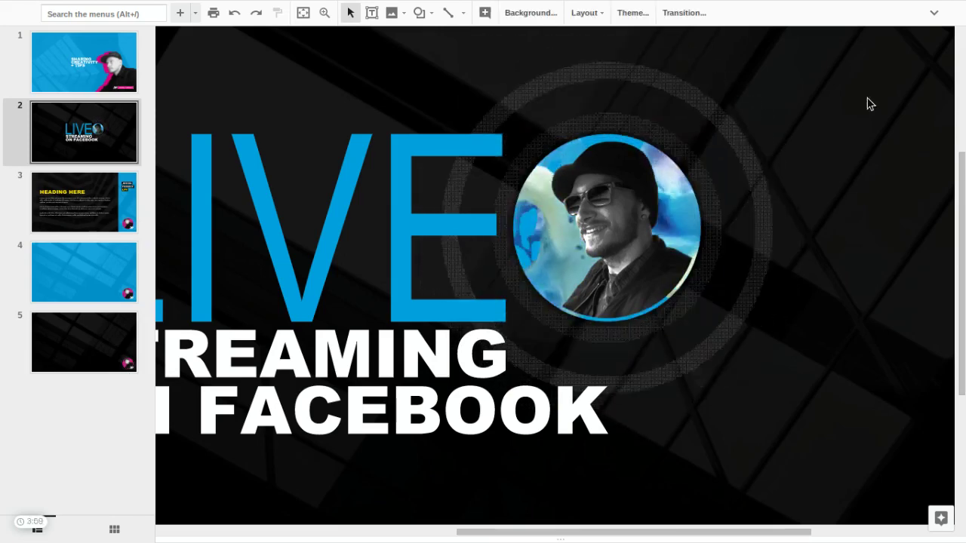
left_click(865, 378)
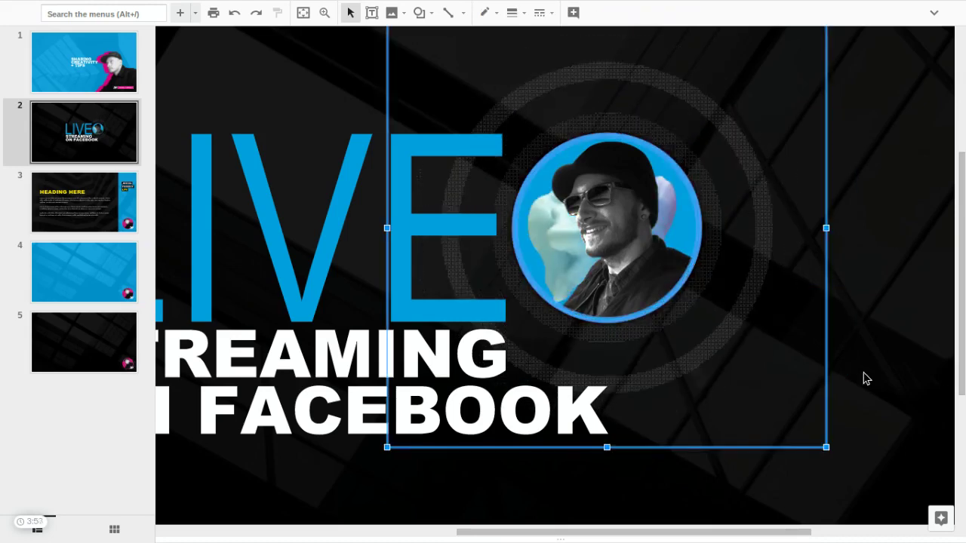
left_click(888, 257)
left_click(692, 252)
left_click_drag(677, 212, 851, 177)
key("ctrl+z")
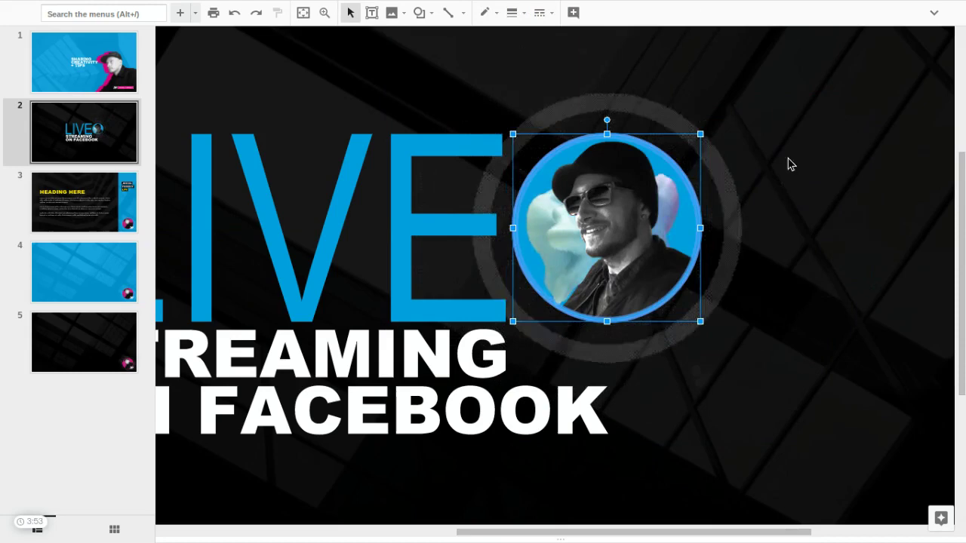
left_click(677, 266)
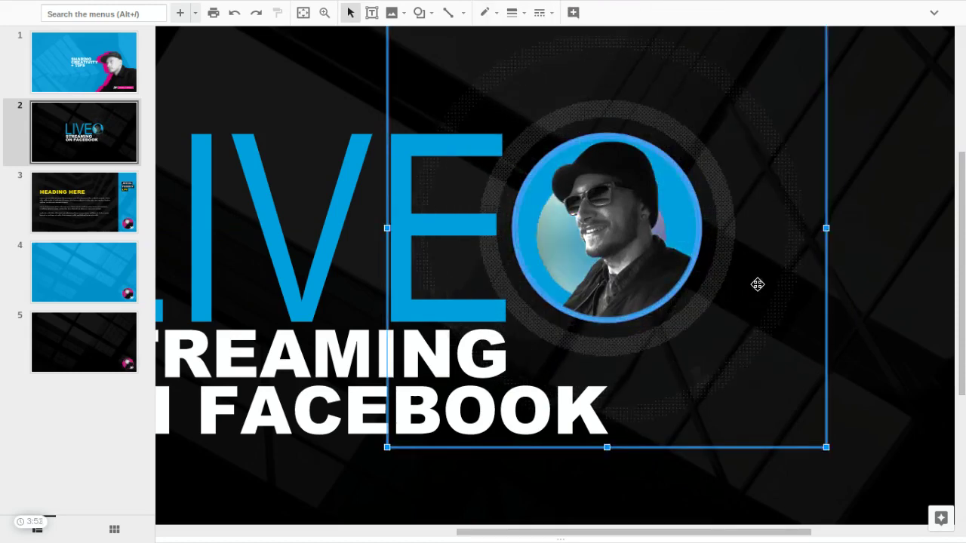
left_click(638, 244)
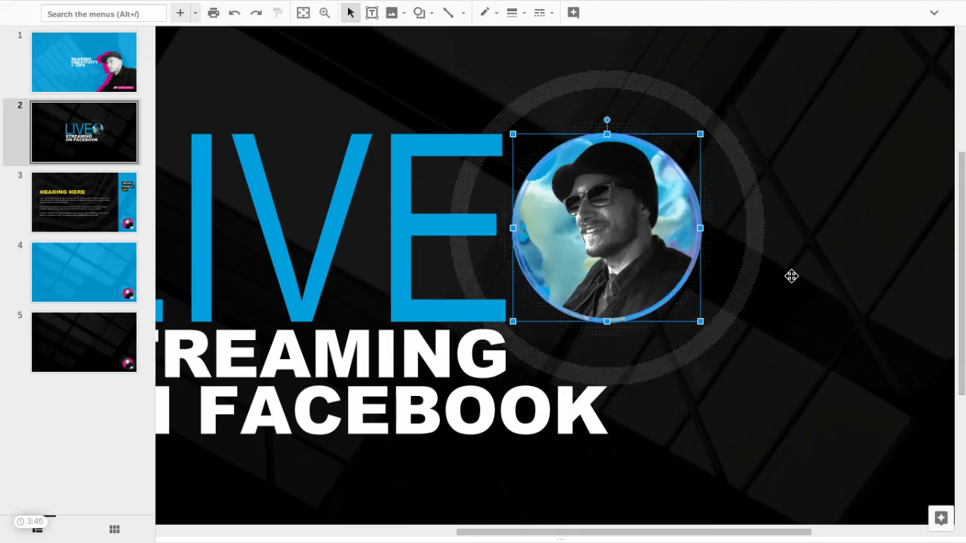
left_click(843, 174)
key("ctrl+z")
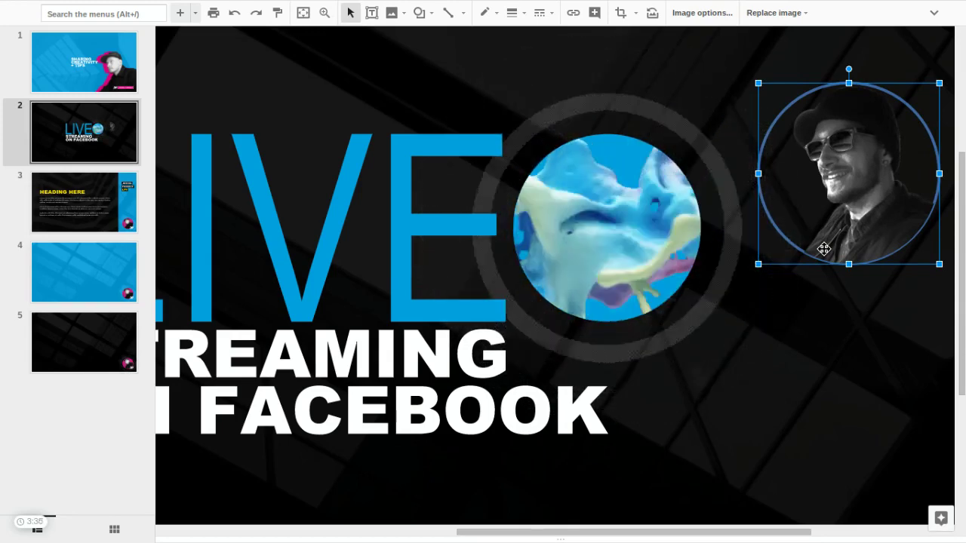
Drag the portrait onto the circle and back out, then move the animated GIF to the lower right
left_click_drag(823, 248, 633, 284)
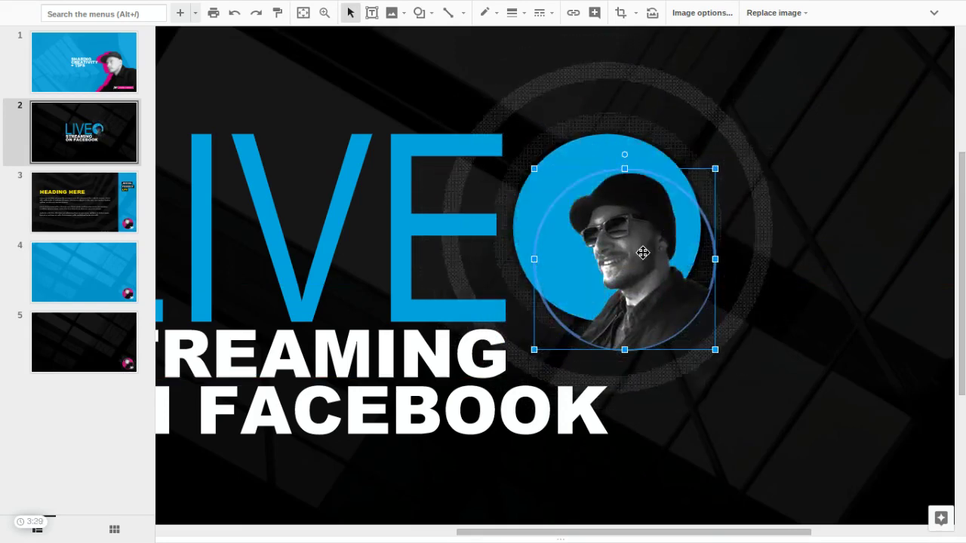
left_click_drag(642, 255, 853, 142)
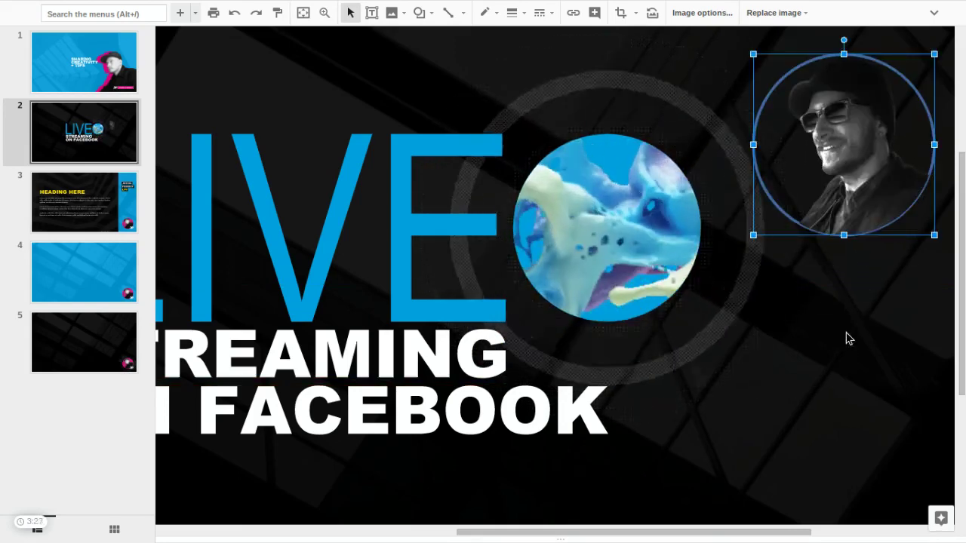
left_click_drag(628, 251, 824, 435)
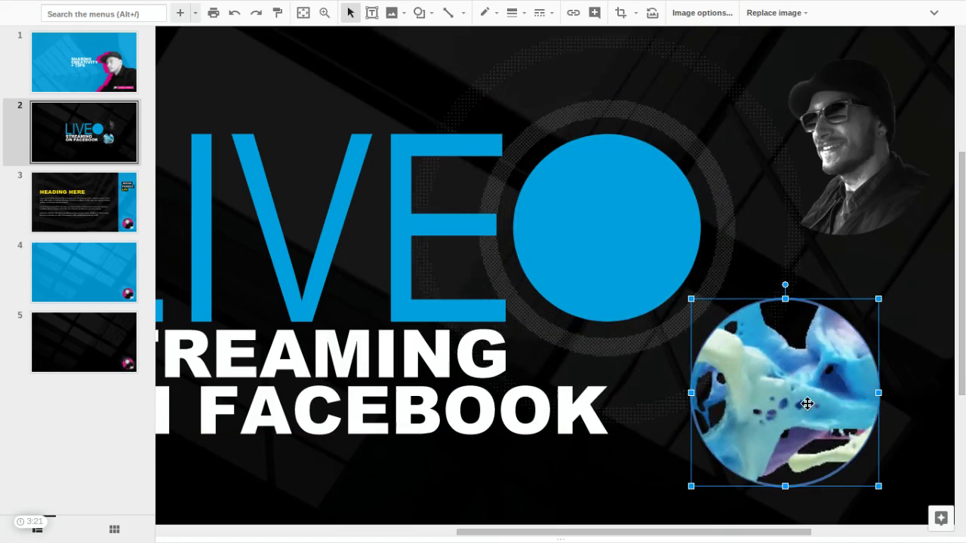
Look through the GIF's mask shape choices, then deselect it without changing the shape
left_click(636, 12)
mouse_move(647, 45)
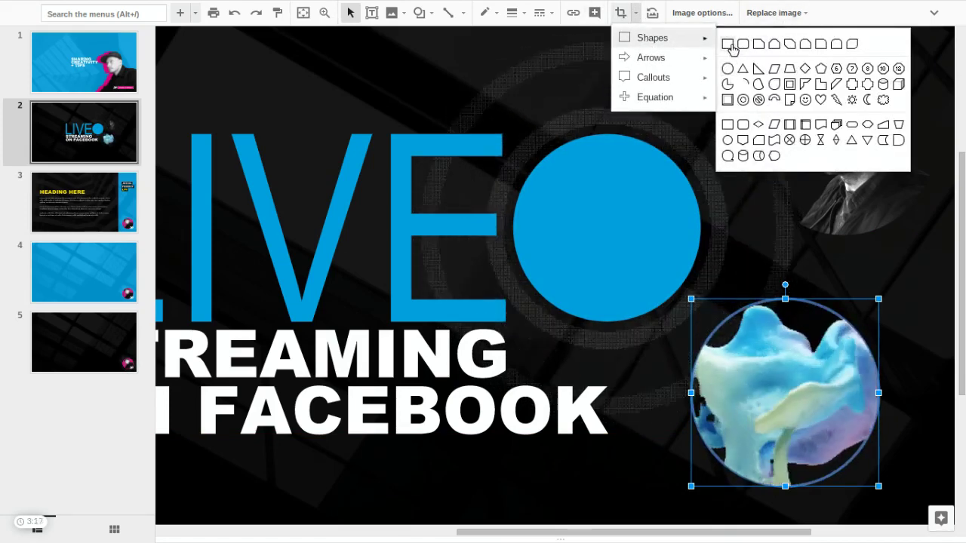
left_click(884, 317)
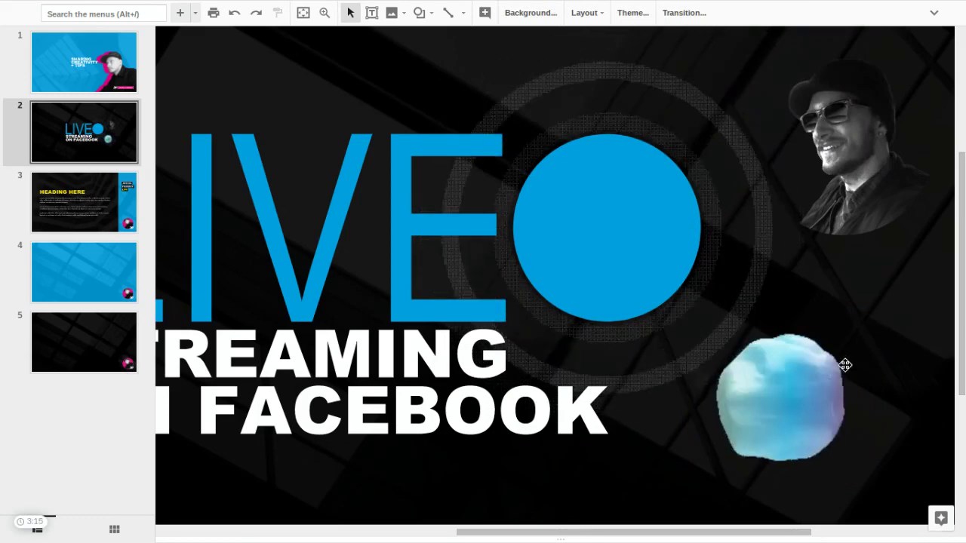
Fit the whole slide, then add a copy of the GIF at lower right without its round mask
key("ctrl+alt+minus")
left_click(685, 341)
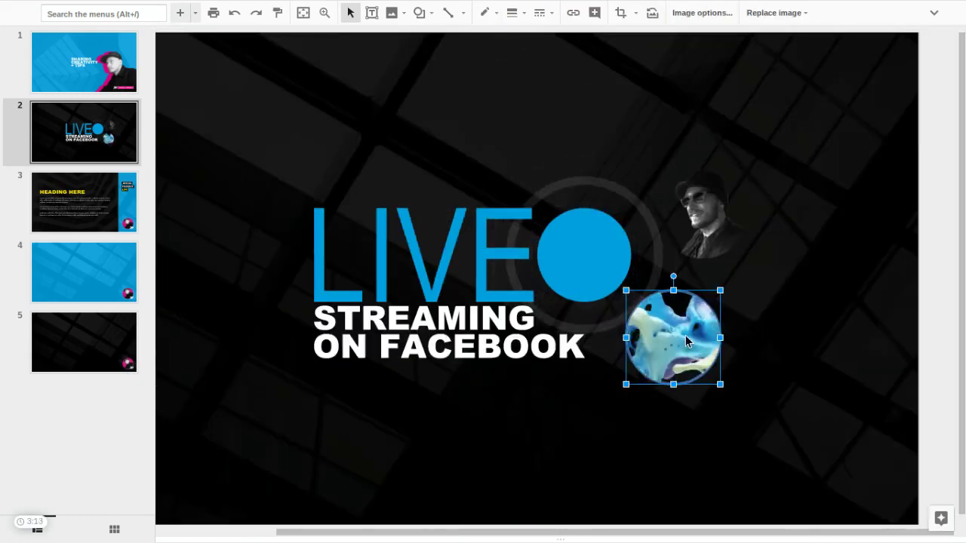
key("ctrl+d")
left_click_drag(685, 341, 832, 386)
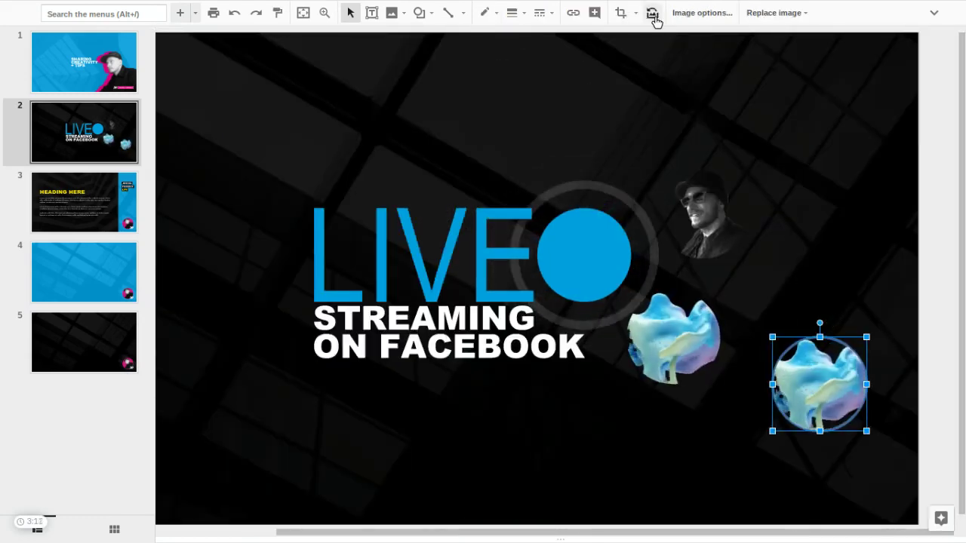
left_click(653, 16)
Delete the small GIF copy at the lower right
left_click(862, 292)
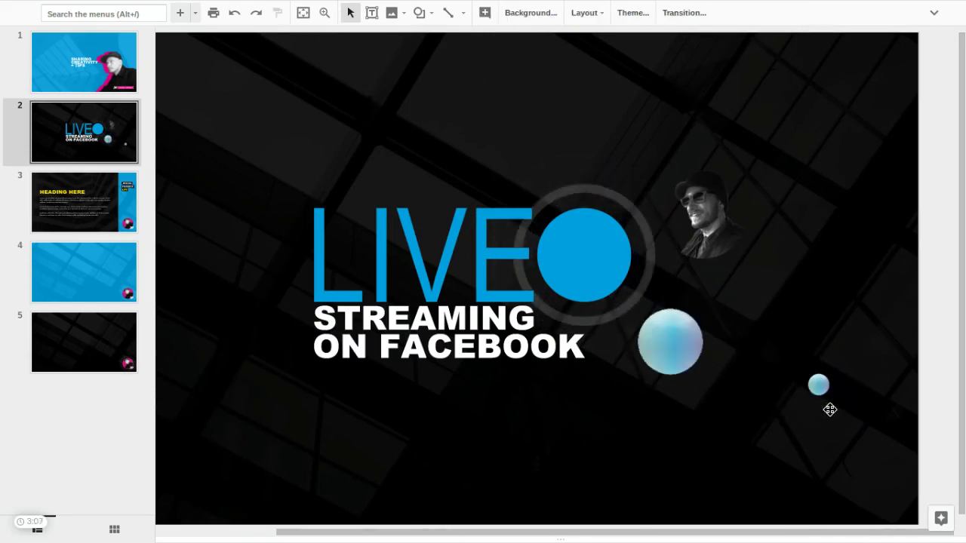
left_click(833, 404)
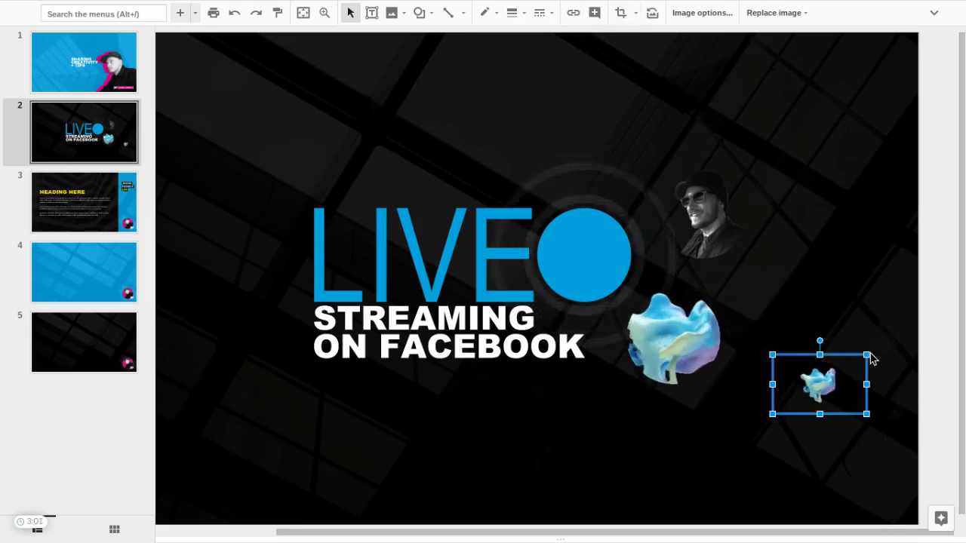
key("Delete")
left_click(595, 269)
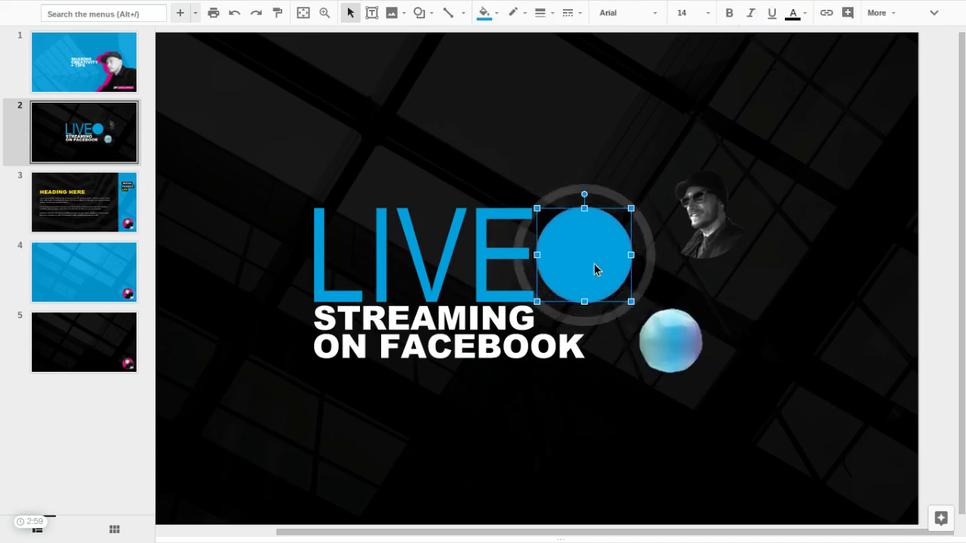
left_click(487, 14)
left_click(486, 14)
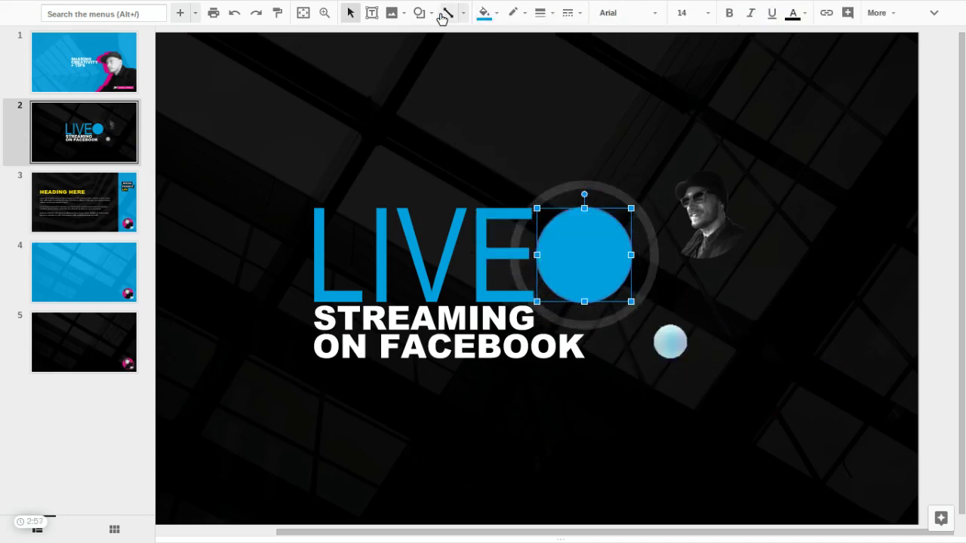
left_click(419, 12)
mouse_move(477, 42)
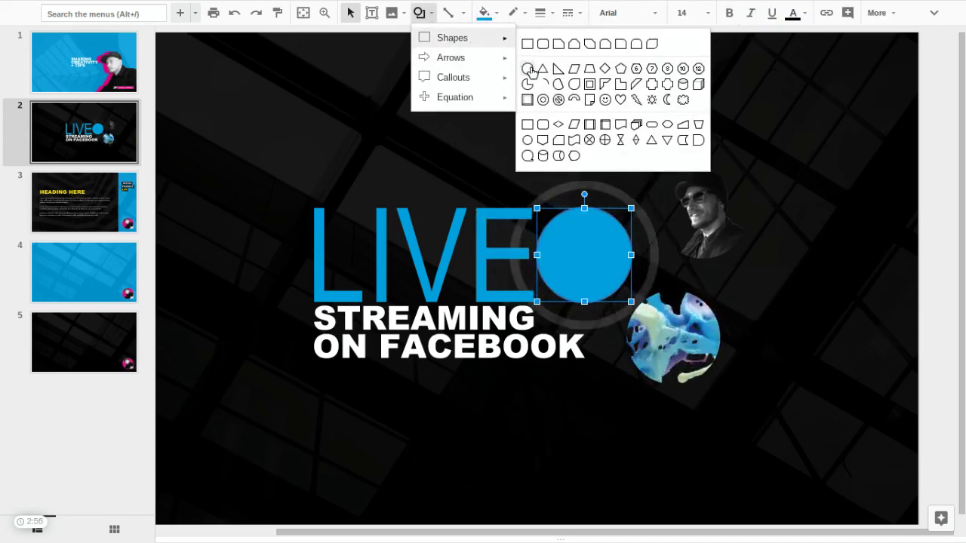
key("Escape")
key("Escape")
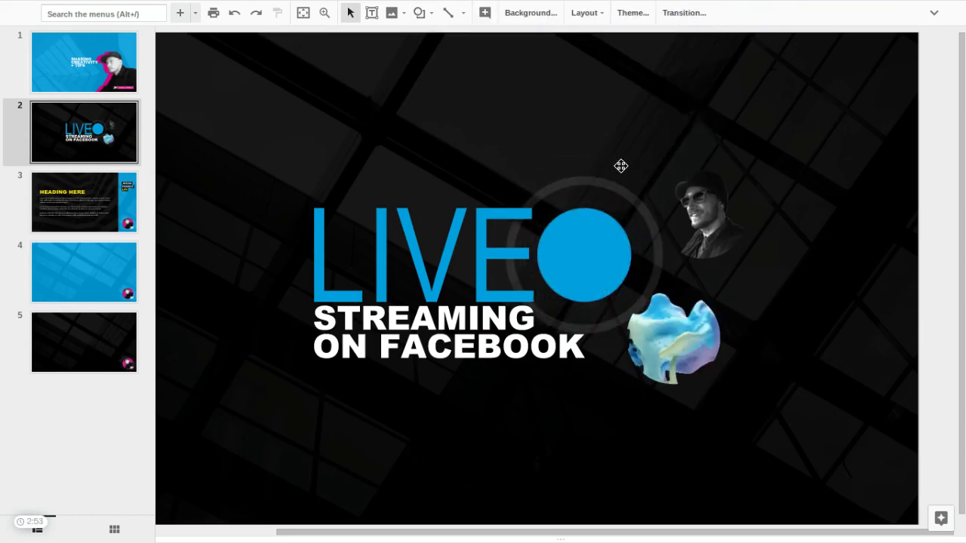
left_click_drag(621, 291, 636, 189)
key("ctrl+z")
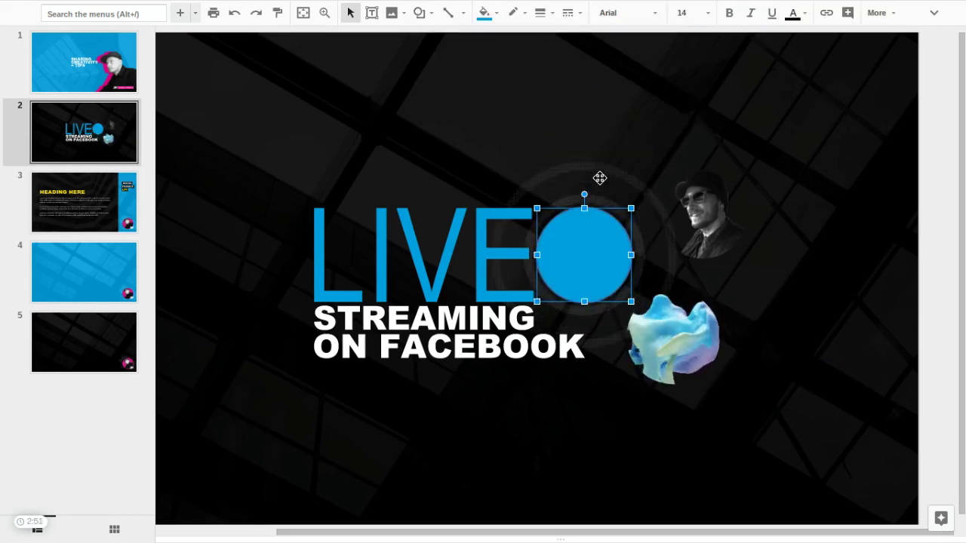
left_click(599, 182)
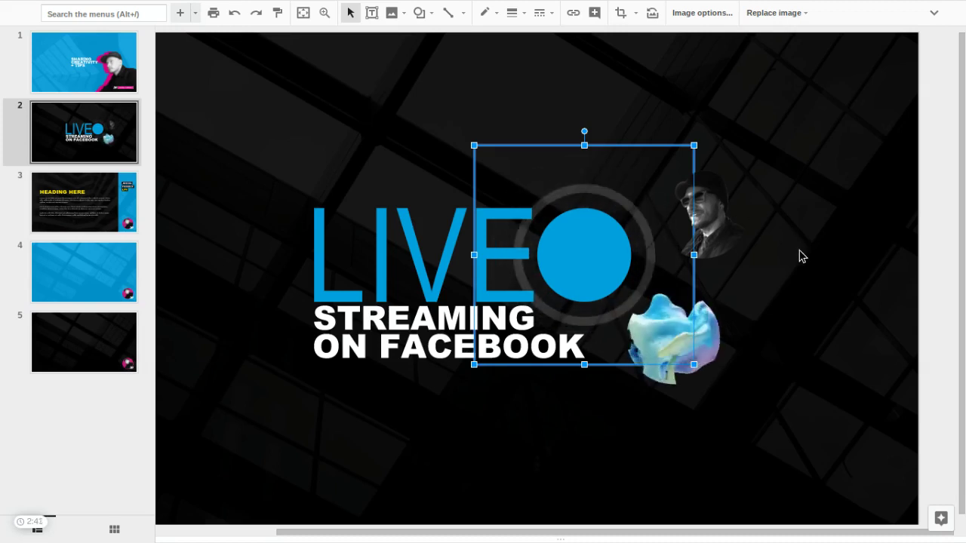
Move the blob GIF onto the blue O and place the portrait photo on top of it
left_click(778, 370)
left_click_drag(669, 341, 583, 256)
left_click_drag(695, 223, 581, 266)
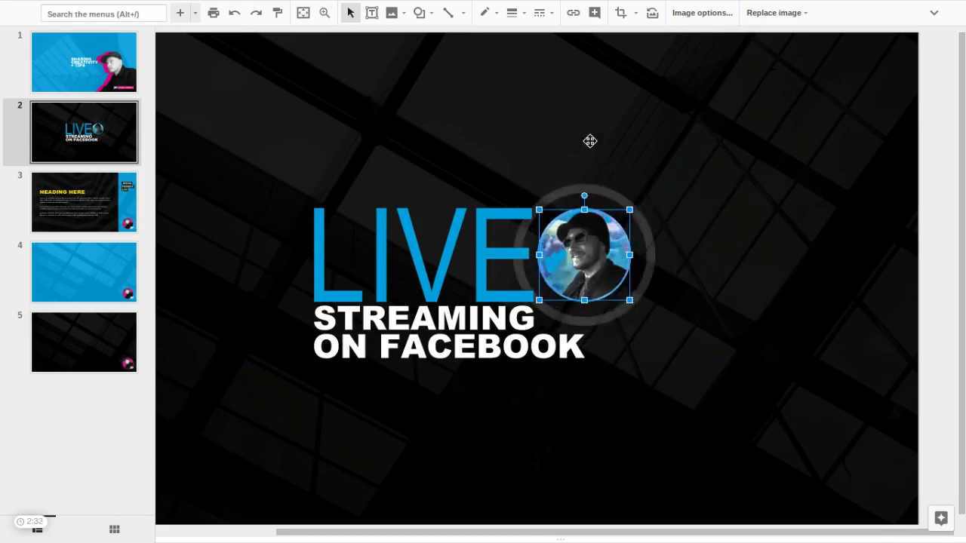
Zoom into the LIVE O to check the layering, then fit the whole slide again
left_click(323, 13)
left_click_drag(682, 190, 499, 325)
left_click(499, 326)
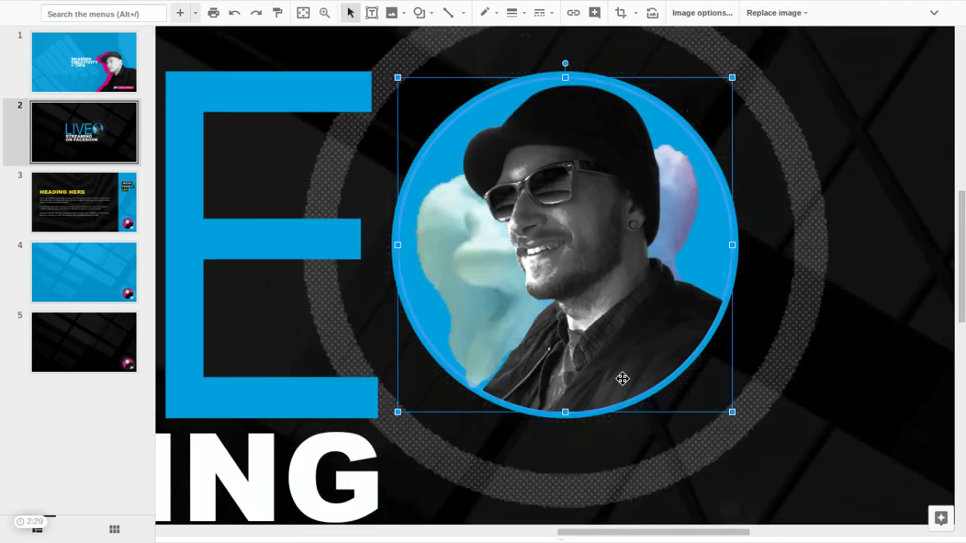
key("ctrl+alt+minus")
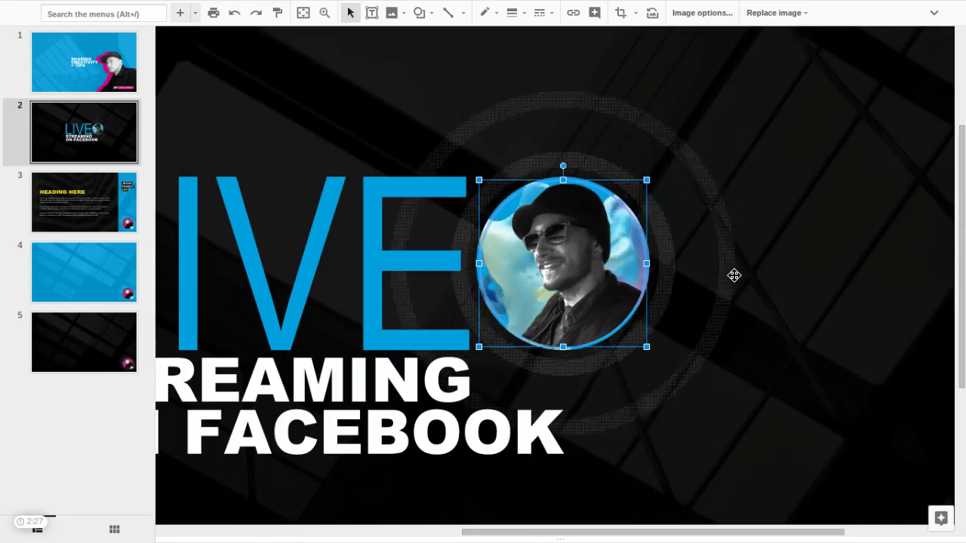
left_click(732, 277)
key("ctrl+alt+minus")
left_click(755, 274)
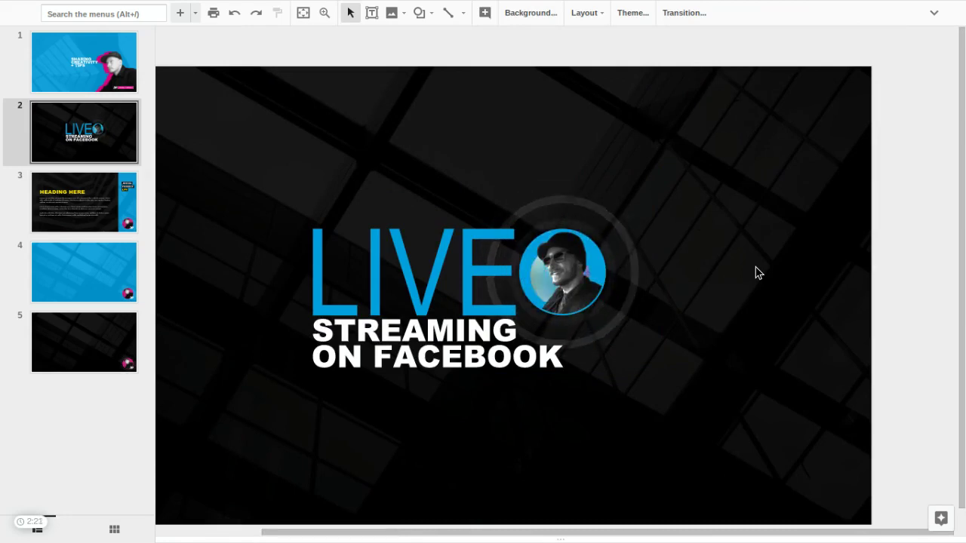
Open slide 3 and zoom in on its corner portrait logo
left_click(115, 198)
left_click(324, 13)
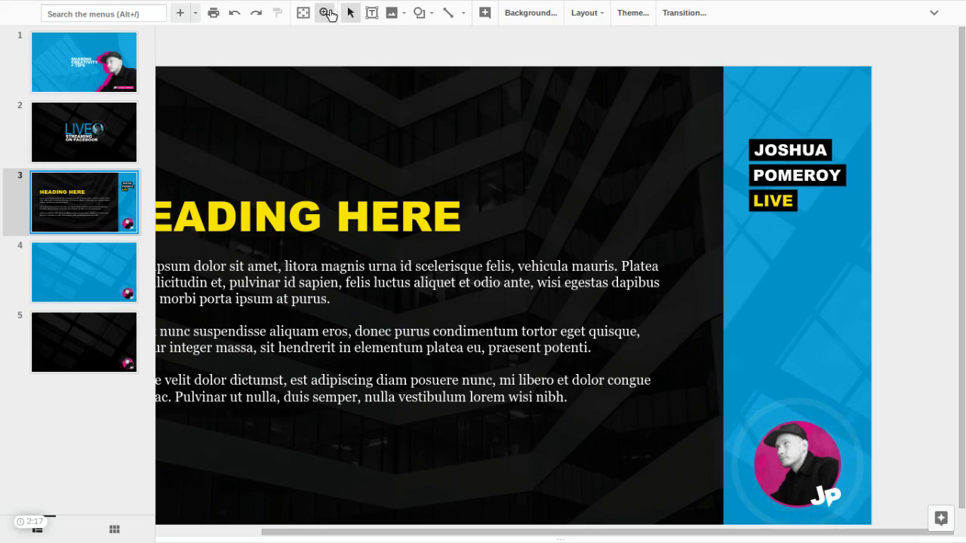
left_click_drag(909, 388, 712, 509)
scroll(746, 348, "down", 3)
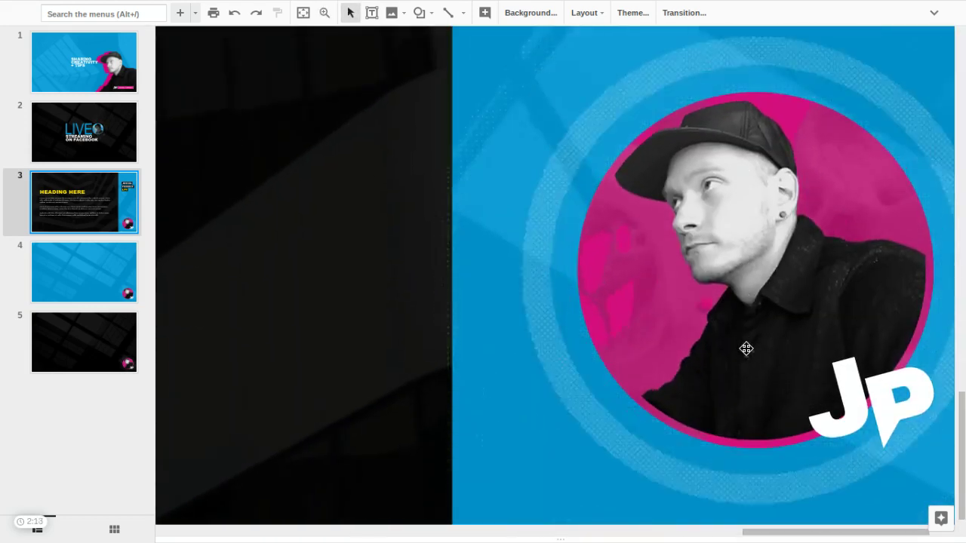
scroll(735, 354, "down", 3)
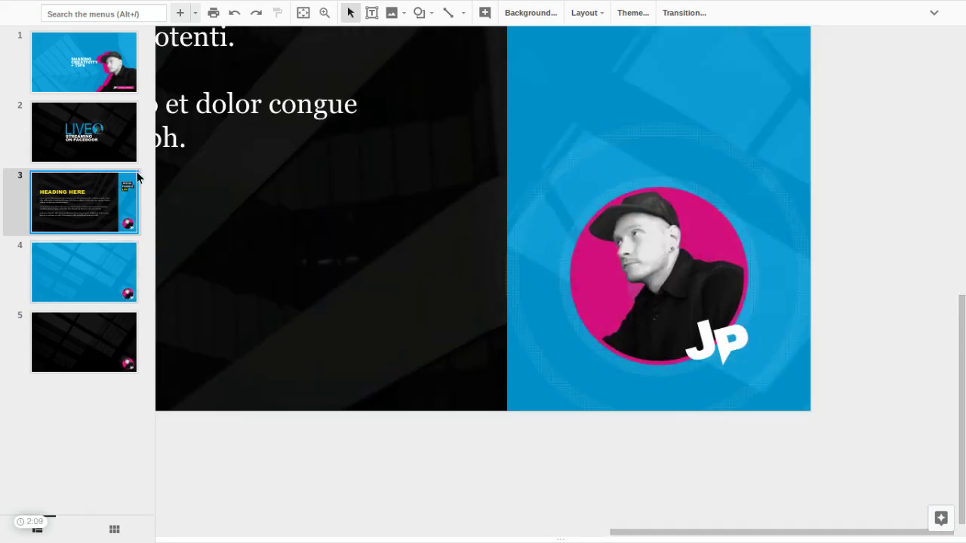
Switch to slide 4 and try selecting its corner JP portrait badge
left_click(58, 296)
scroll(229, 375, "down", 2)
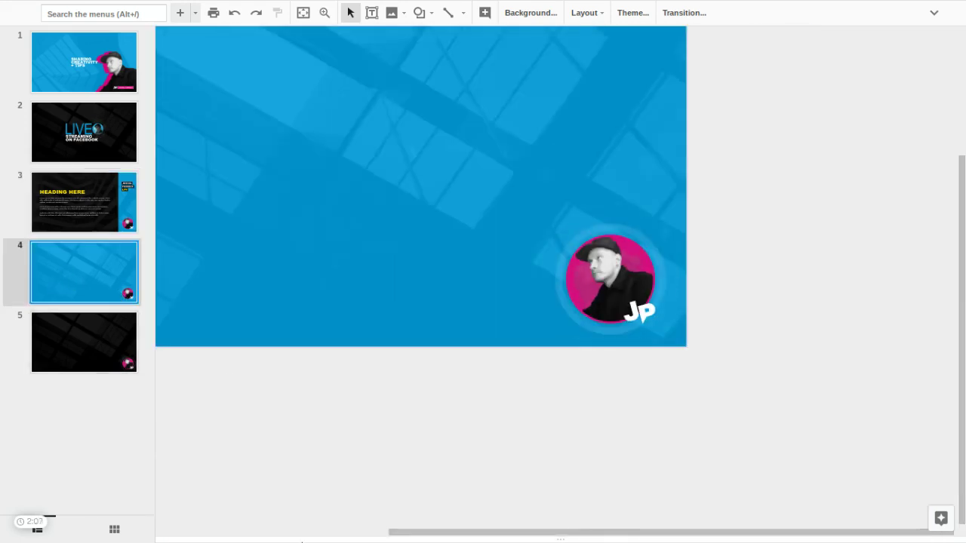
scroll(746, 318, "up", 1)
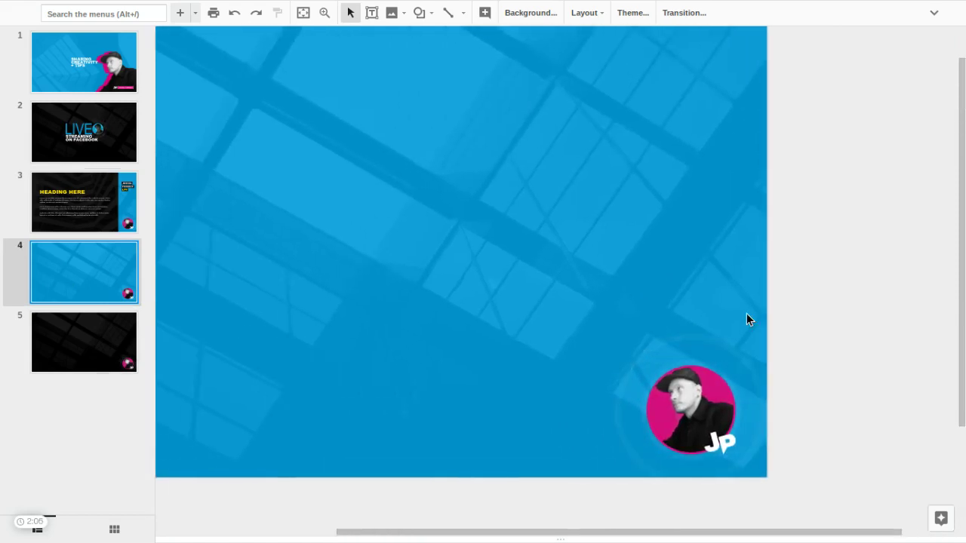
left_click_drag(808, 359, 649, 362)
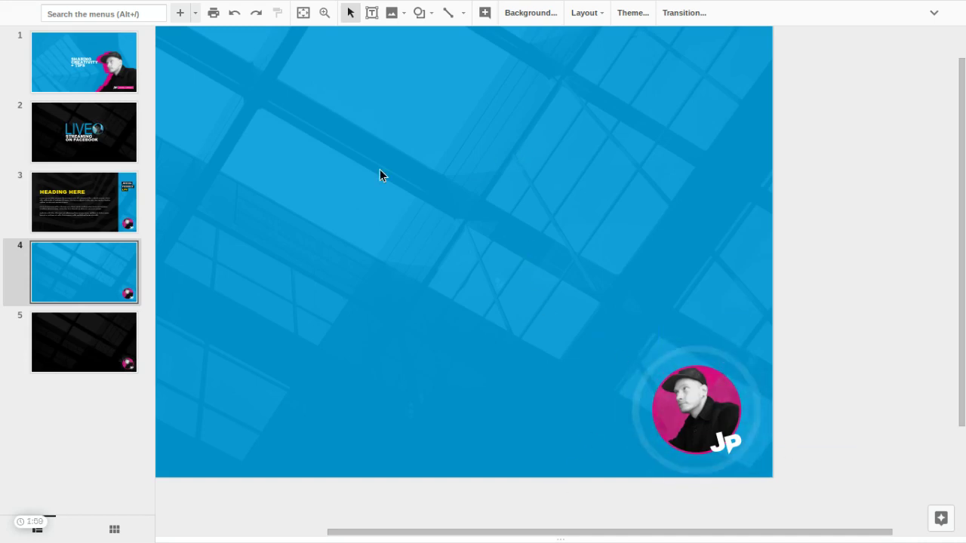
Open the master and layout editor by searching the commands for 'mast'
key("alt+slash")
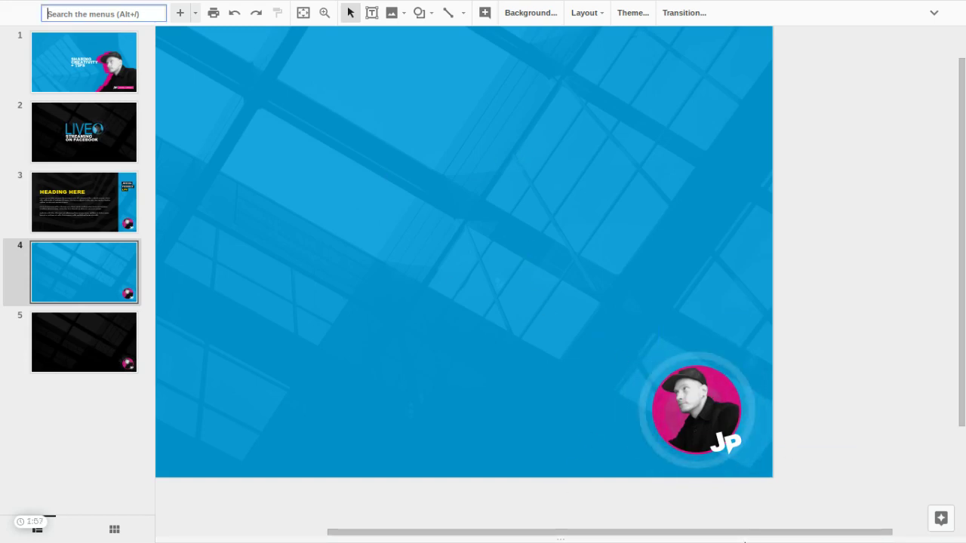
type("mast")
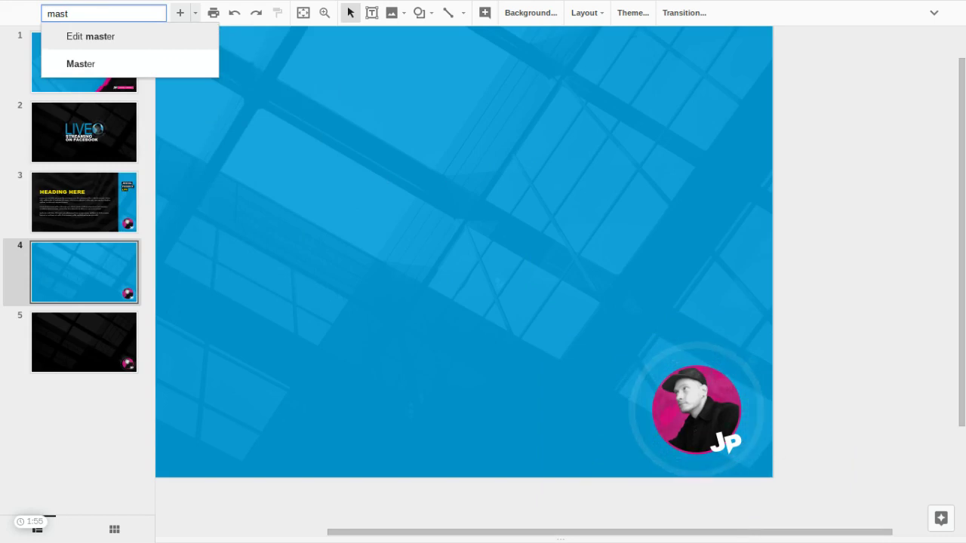
key("Return")
Drag the layout's portrait logo off the slide, then undo the move
left_click_drag(749, 411, 906, 178)
left_click(875, 247)
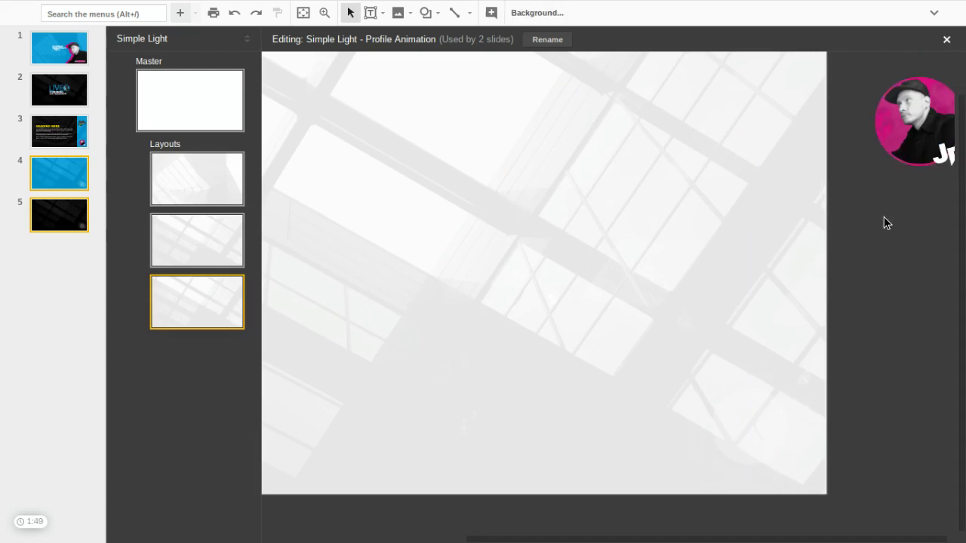
key("ctrl+z")
key("ctrl+z")
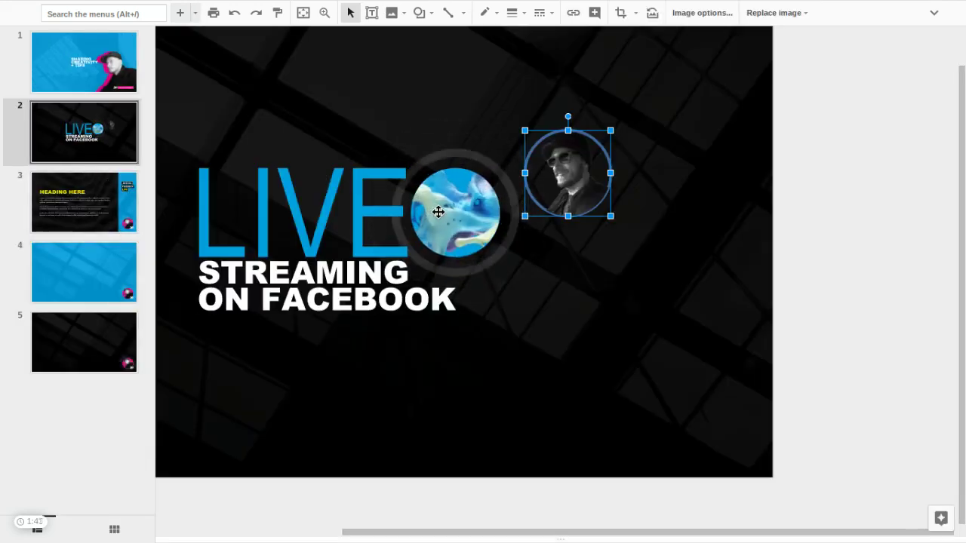
Undo to return the portrait into the LIVE O over the animated blob, then deselect
key("ctrl+z")
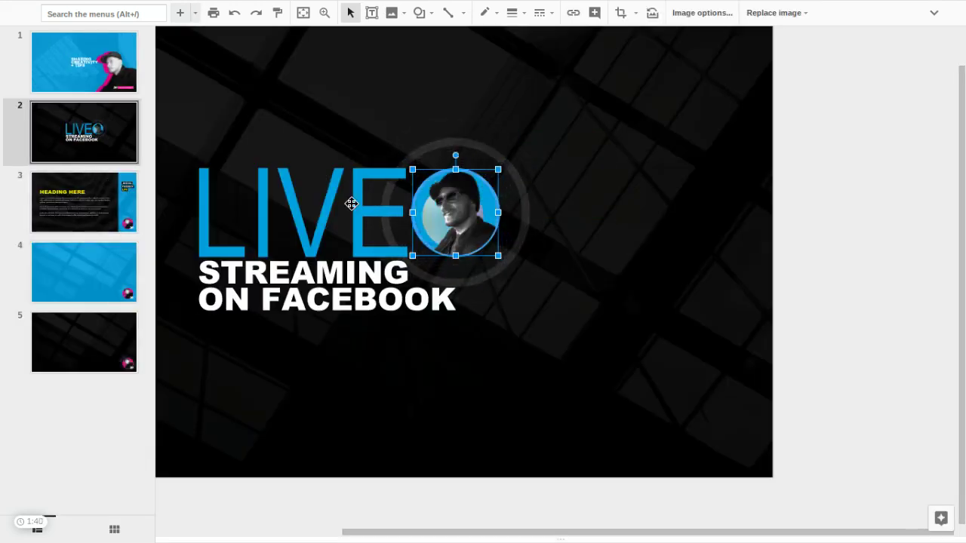
left_click(105, 145)
left_click(796, 206)
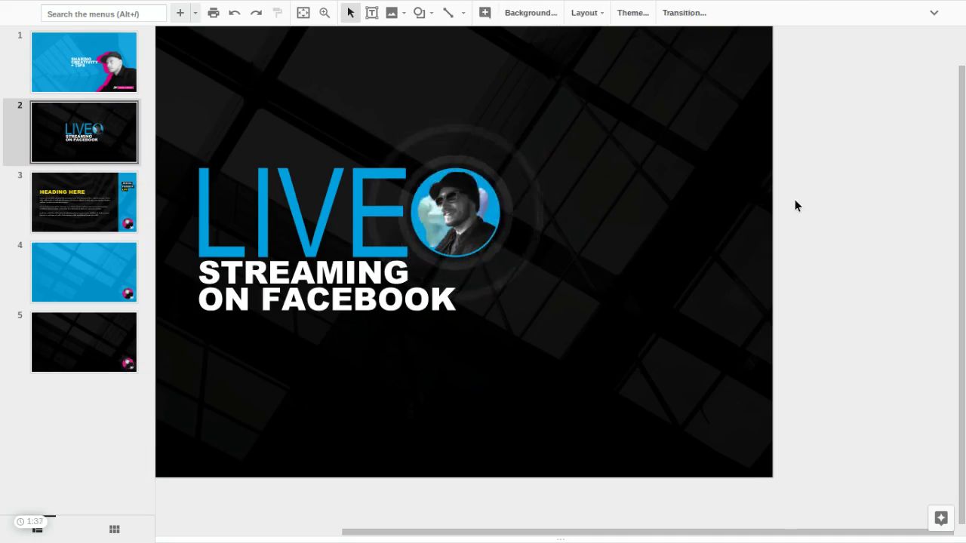
scroll(657, 224, "up", 3)
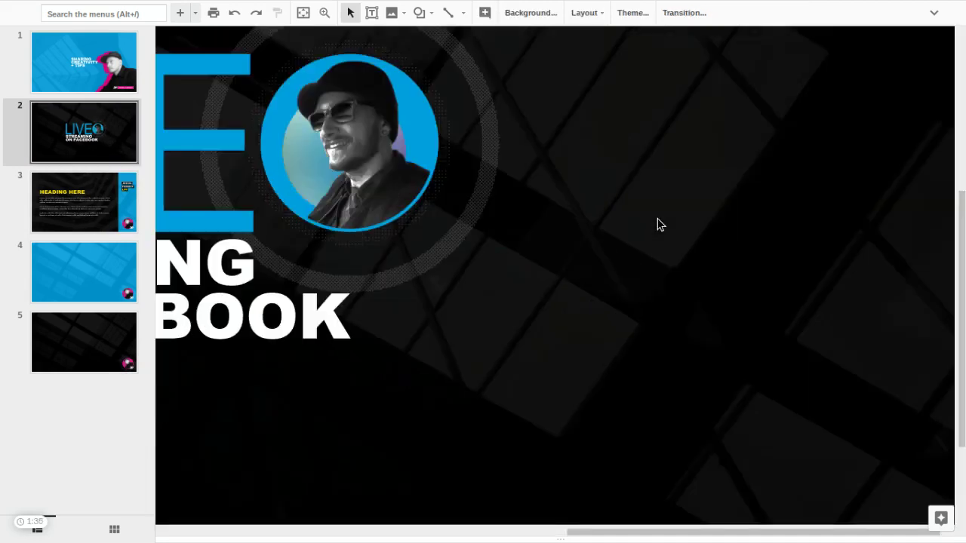
scroll(657, 222, "up", 1)
scroll(658, 204, "left", 3)
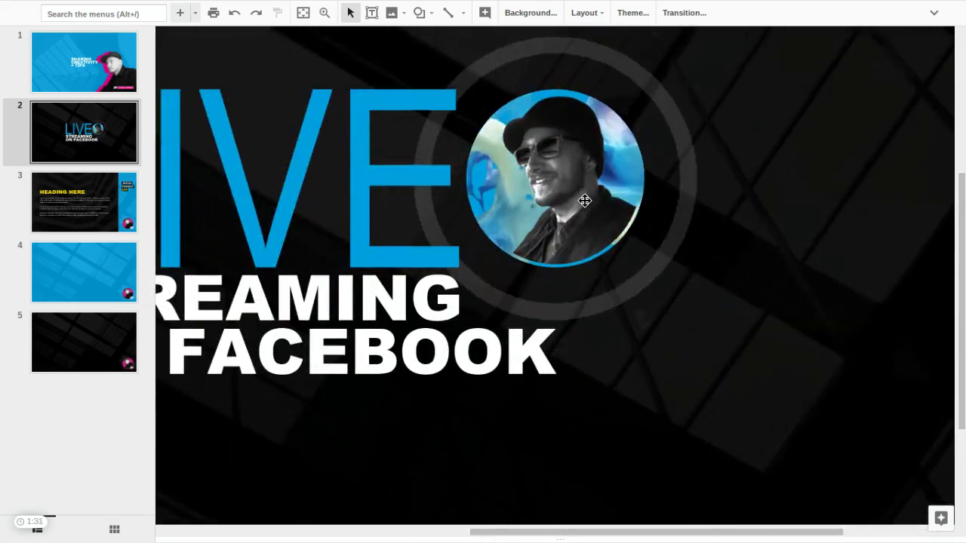
scroll(585, 201, "up", 1)
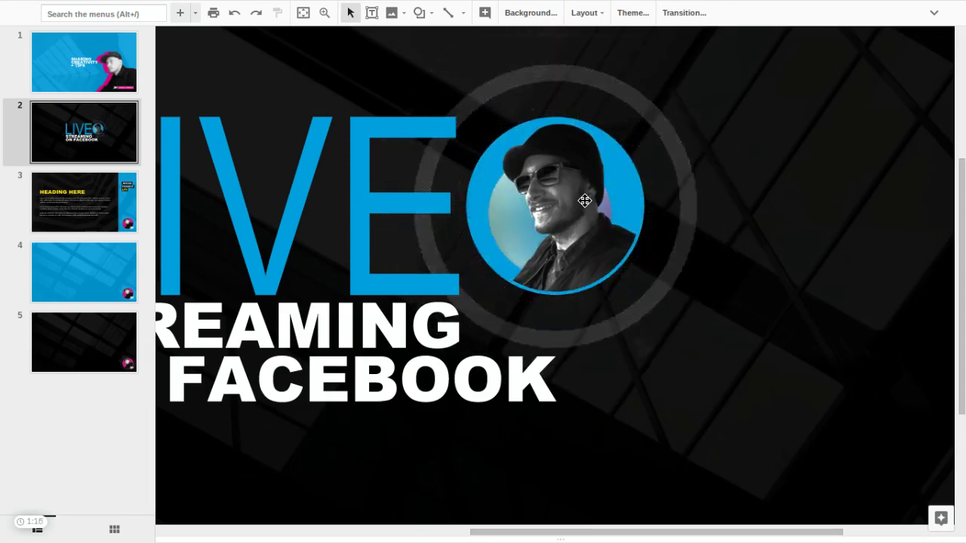
key("ctrl+alt+shift+j")
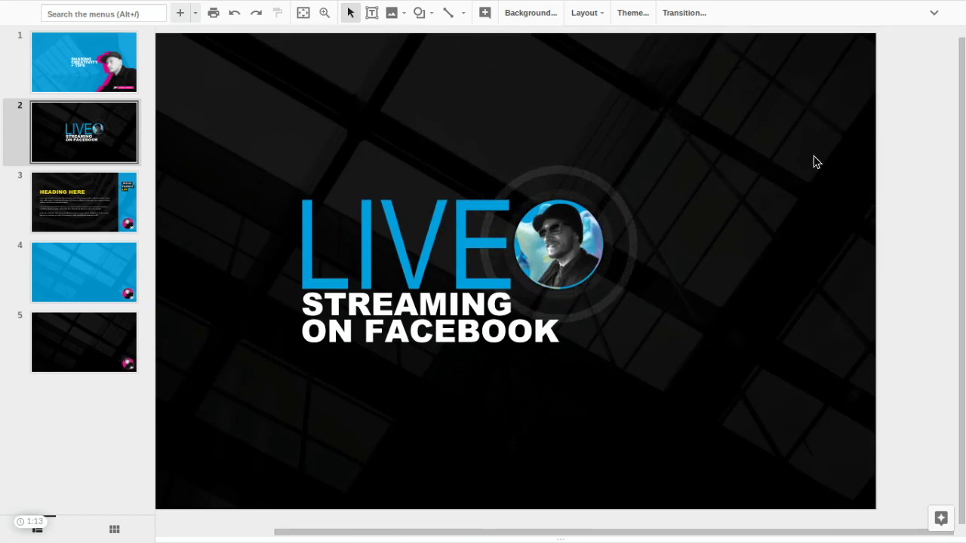